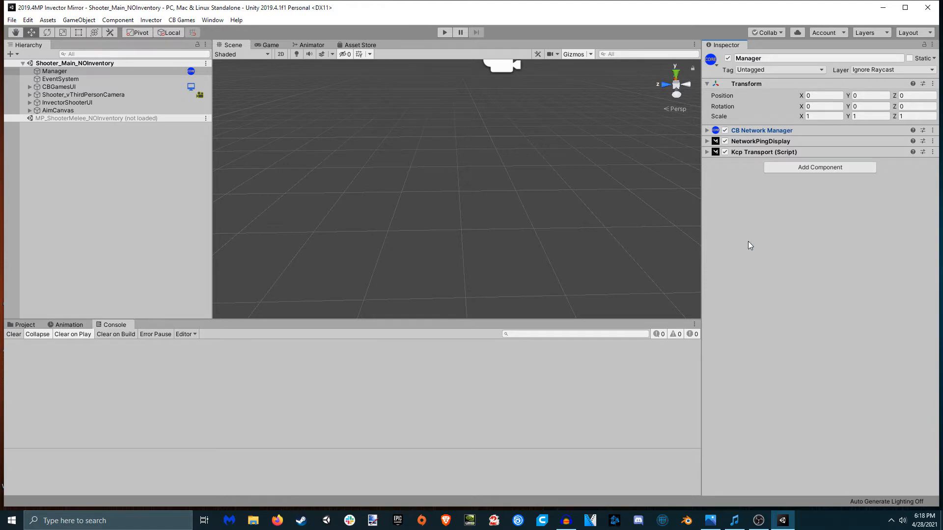
Step: Examine the Configuration settings of the Manager's CB Network Manager component, including Auto Start Server Build, Server Tick Rate and Target Frame Rate
left_click(767, 131)
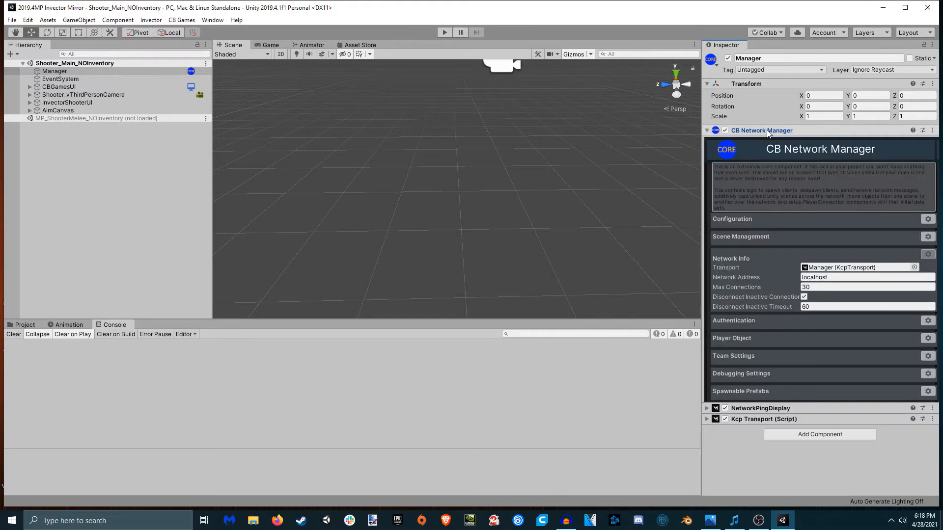
left_click(926, 255)
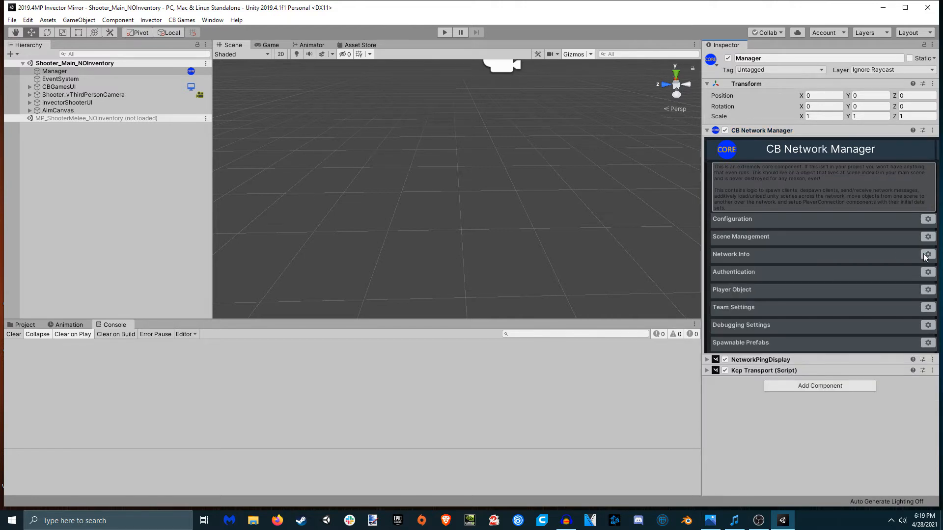
left_click(923, 220)
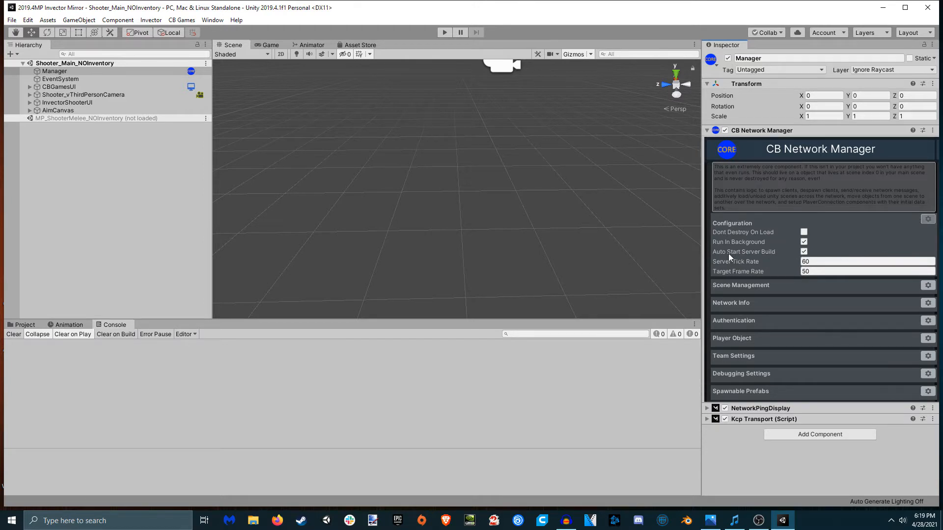
mouse_move(728, 253)
mouse_move(742, 276)
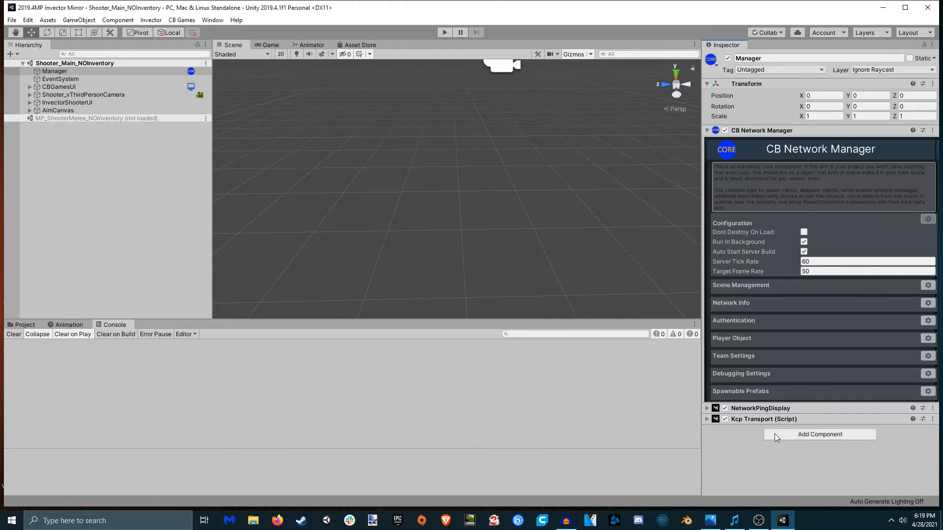
left_click(754, 271)
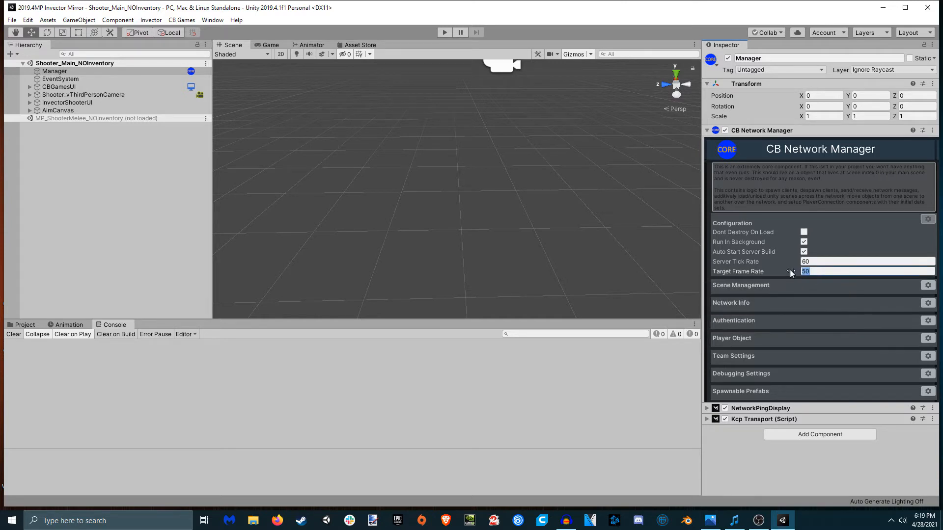
mouse_move(791, 272)
left_click(832, 261)
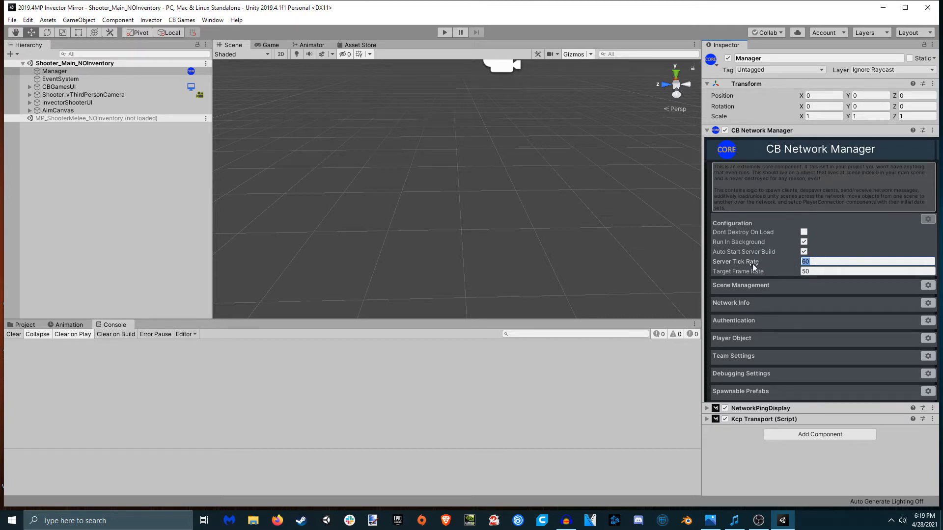
mouse_move(752, 264)
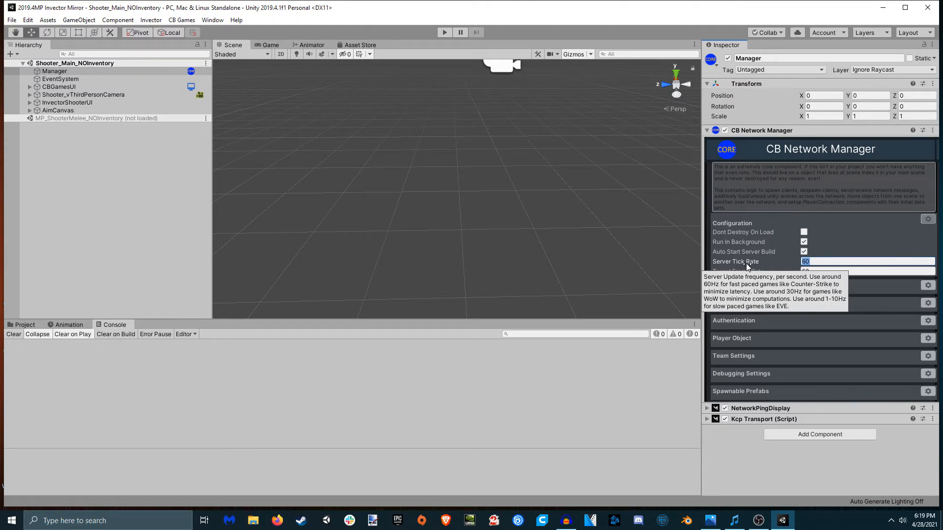
left_click(815, 264)
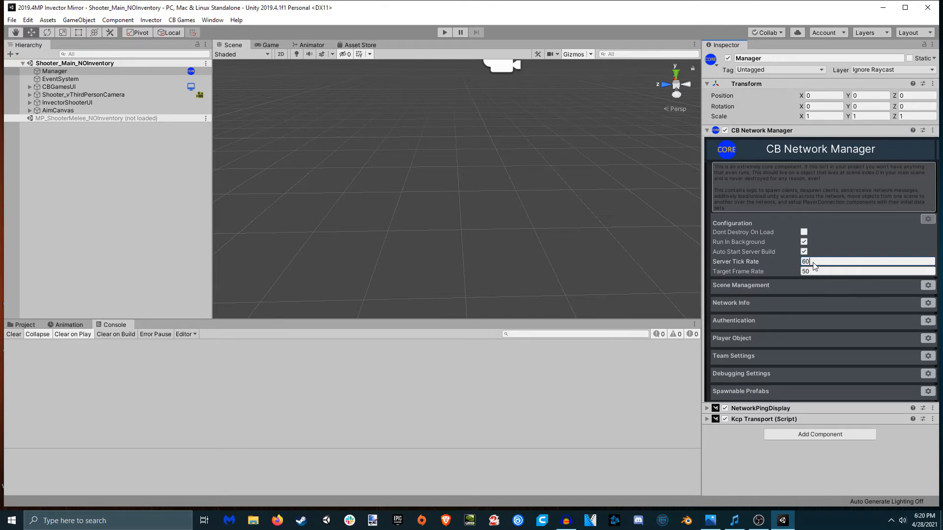
left_click(928, 220)
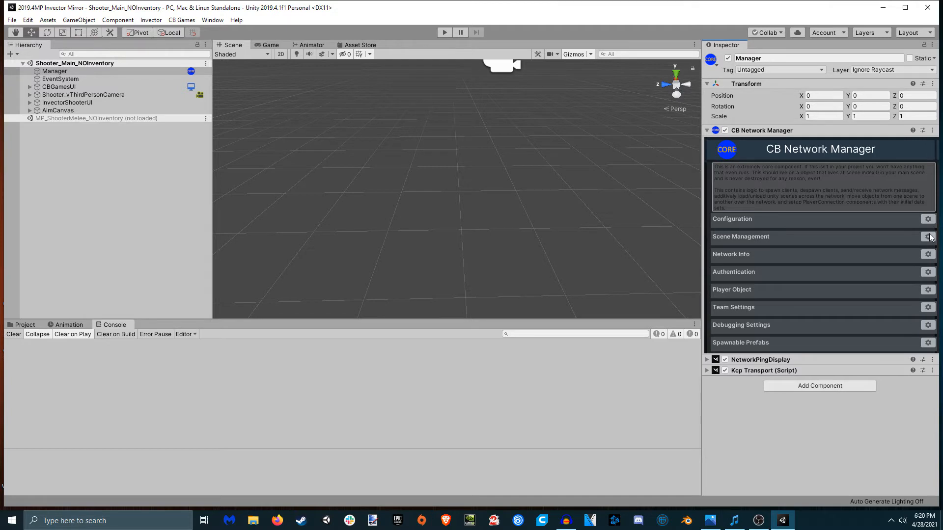
Step: Review the CB Network Manager's Scene Management and Network Info settings and the Manager's Kcp Transport component
left_click(930, 236)
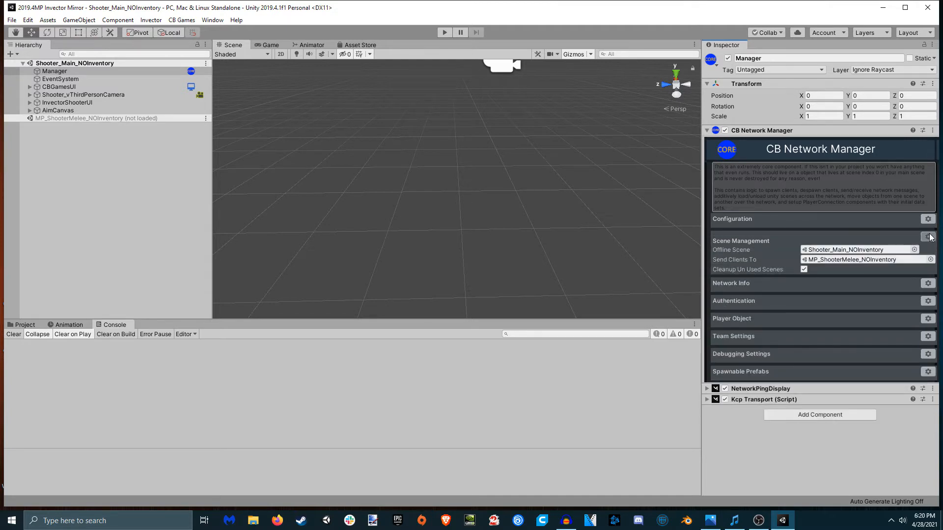
left_click(929, 237)
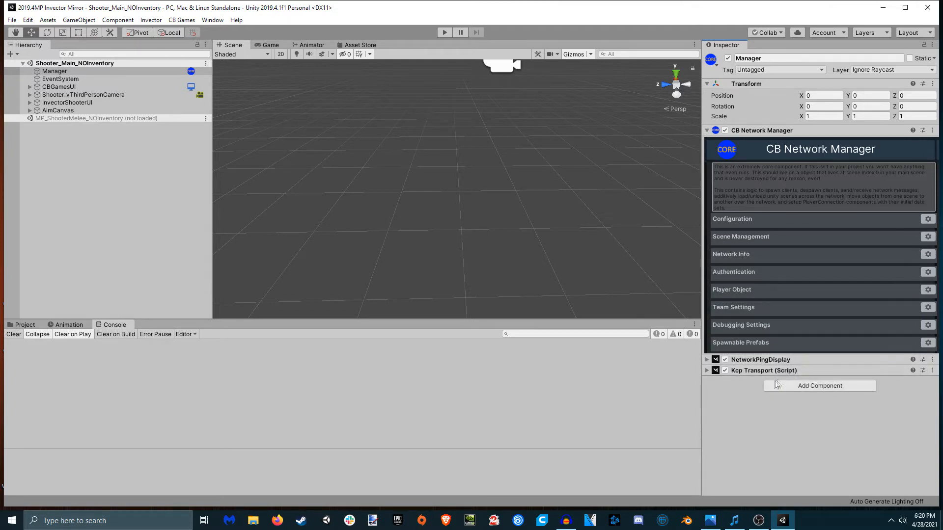
left_click(764, 131)
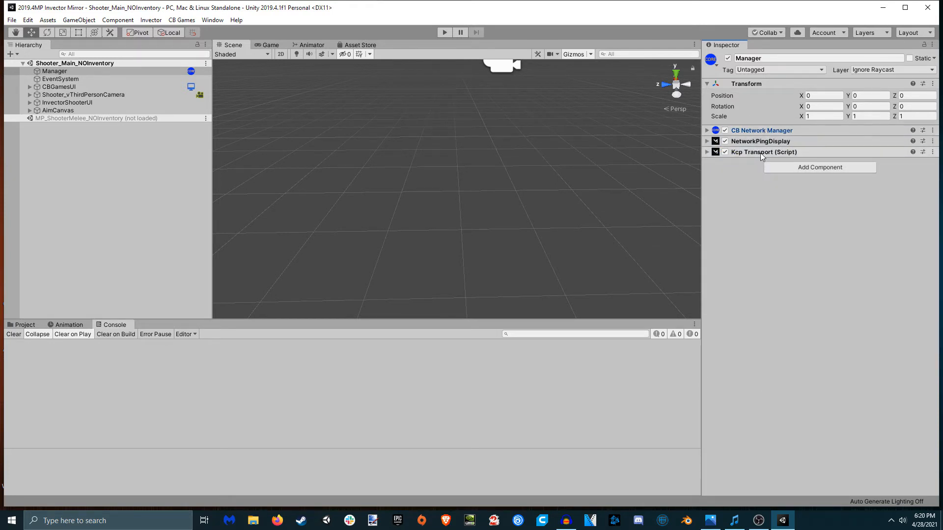
left_click(762, 153)
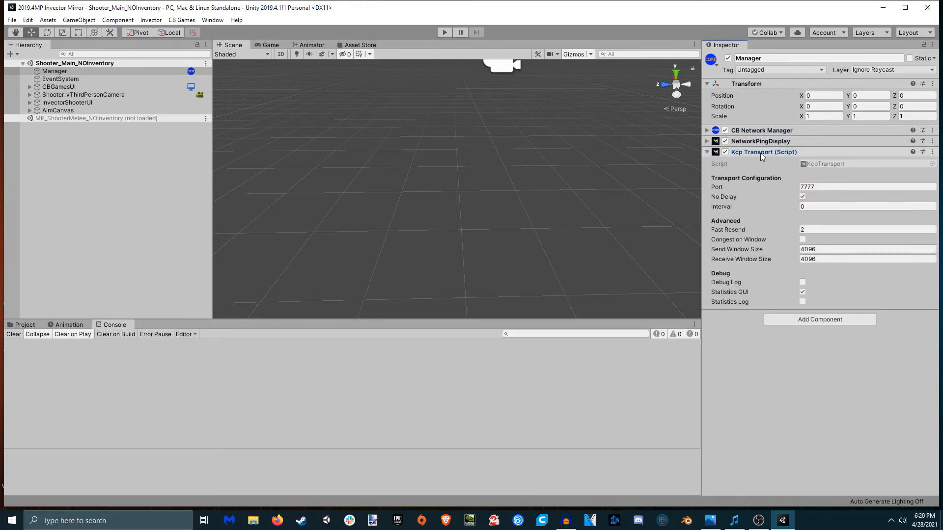
left_click(762, 153)
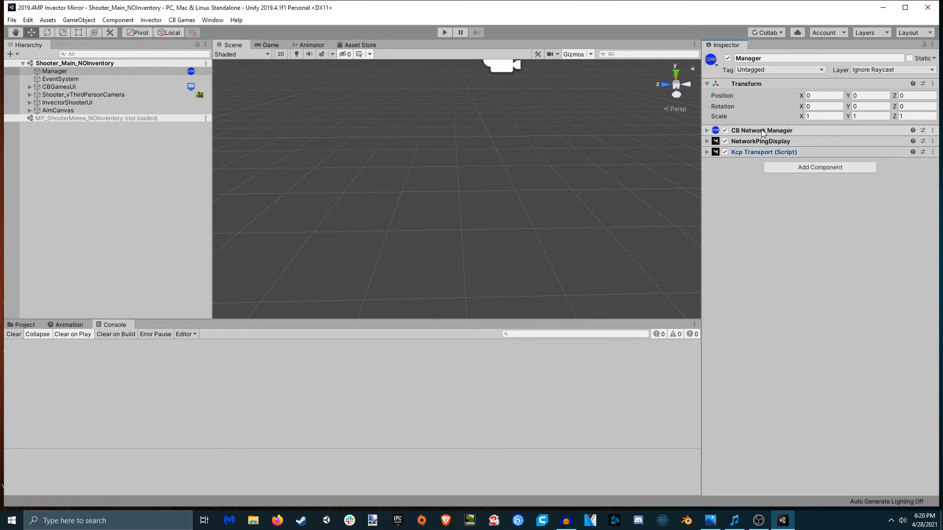
left_click(761, 130)
left_click(924, 255)
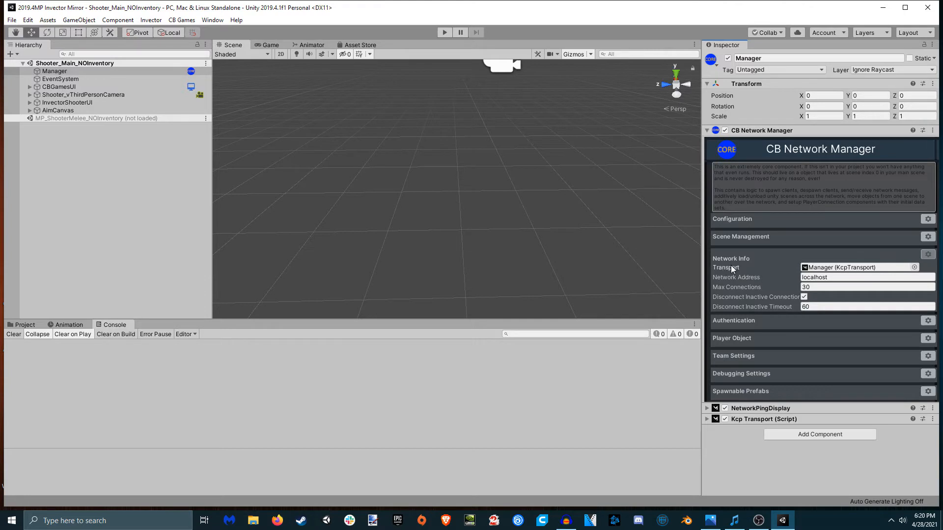
left_click(929, 255)
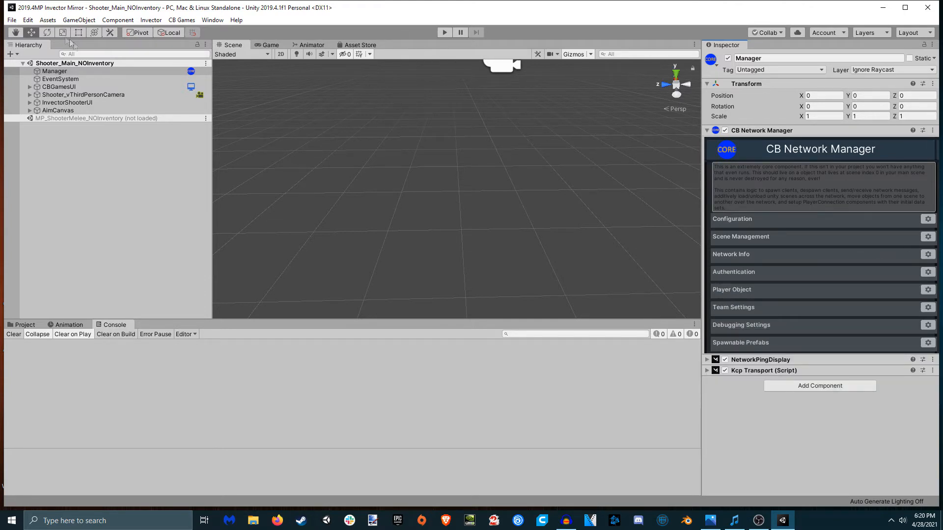
Step: In the build settings, keep Windows as the target platform, enable Server Build and disable Development Build
left_click(11, 19)
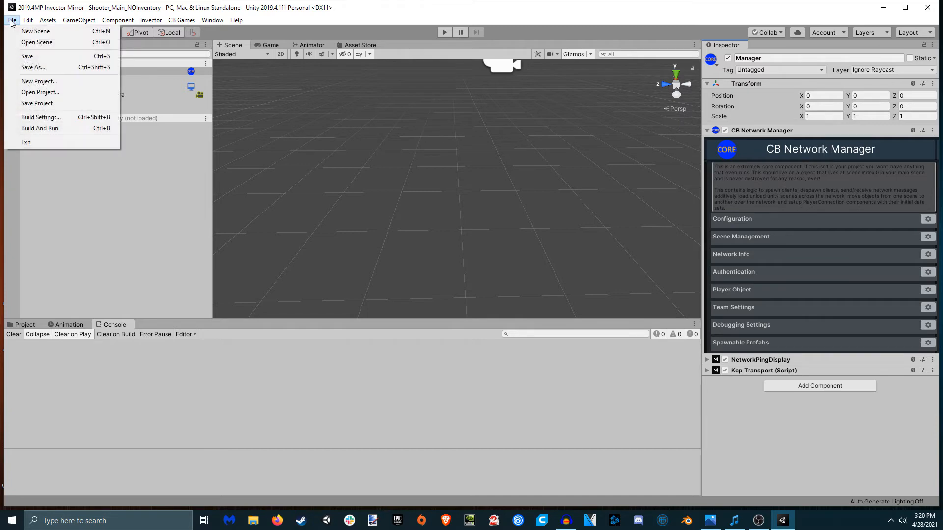
left_click(56, 118)
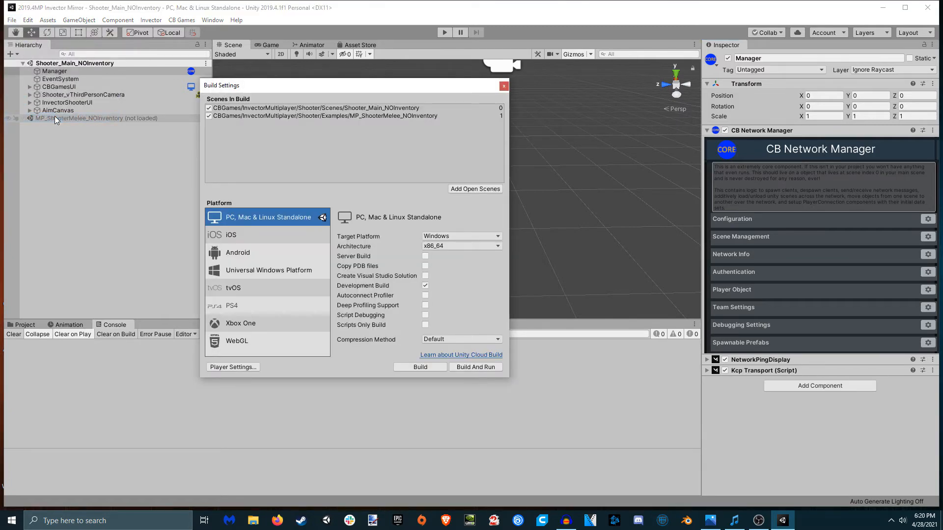
left_click(476, 237)
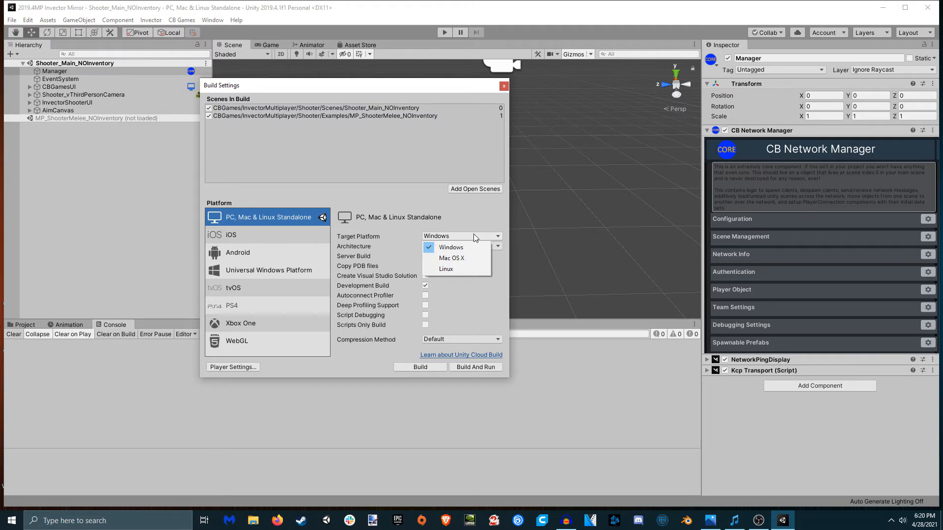
left_click(473, 234)
left_click(426, 256)
left_click(426, 285)
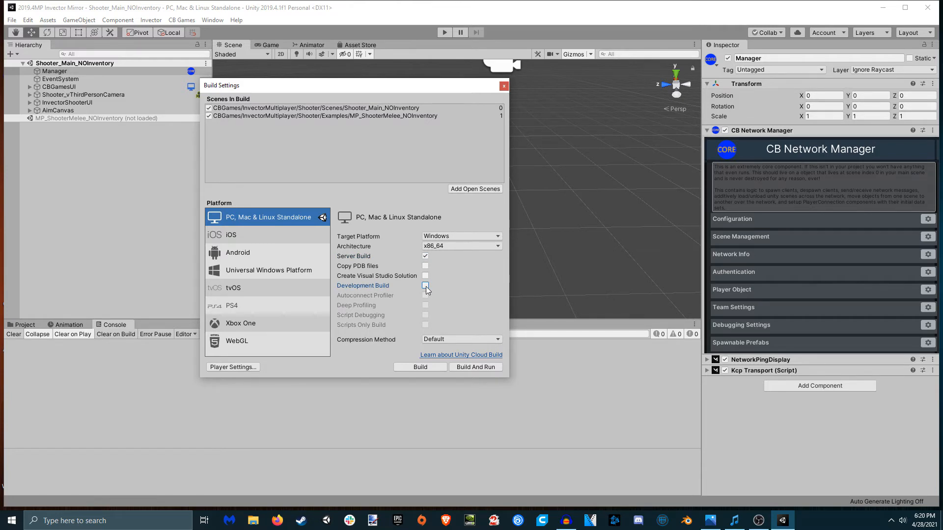
Step: Build the Windows server into the project's Server folder
left_click(422, 366)
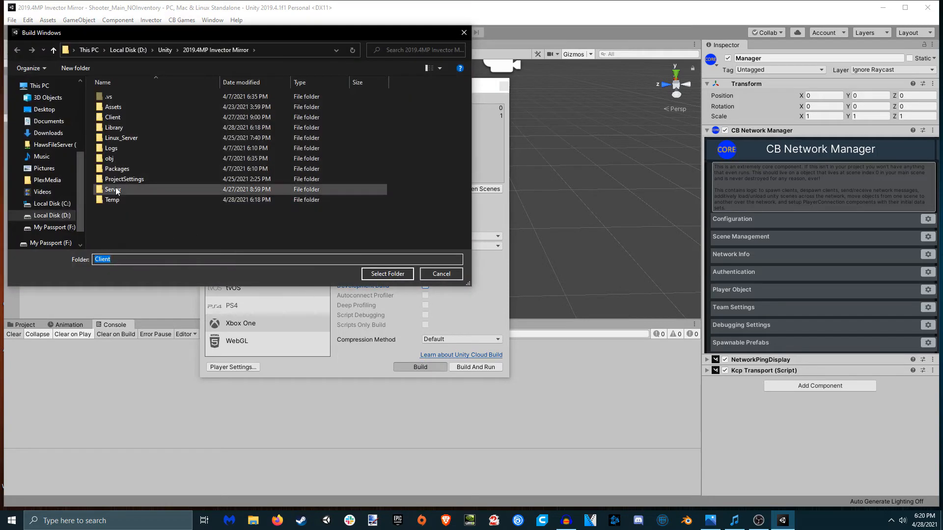
double_click(116, 190)
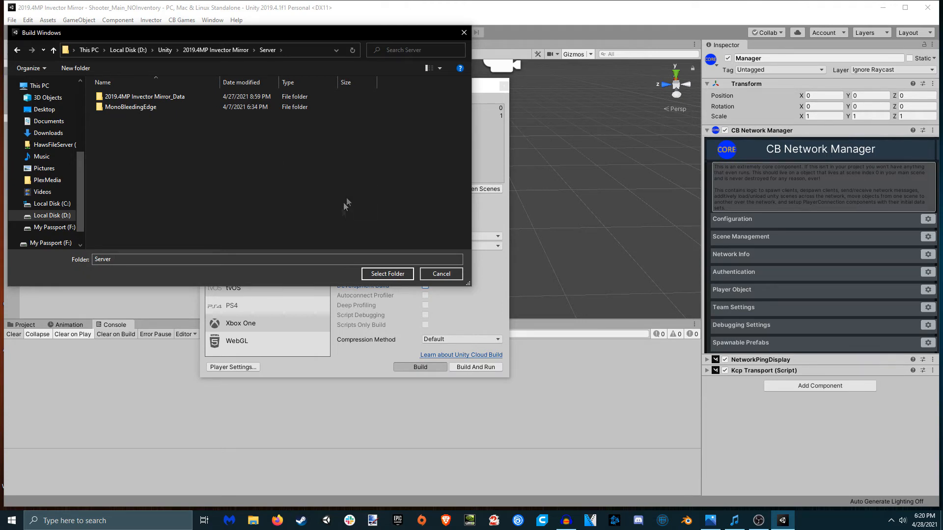
left_click(391, 273)
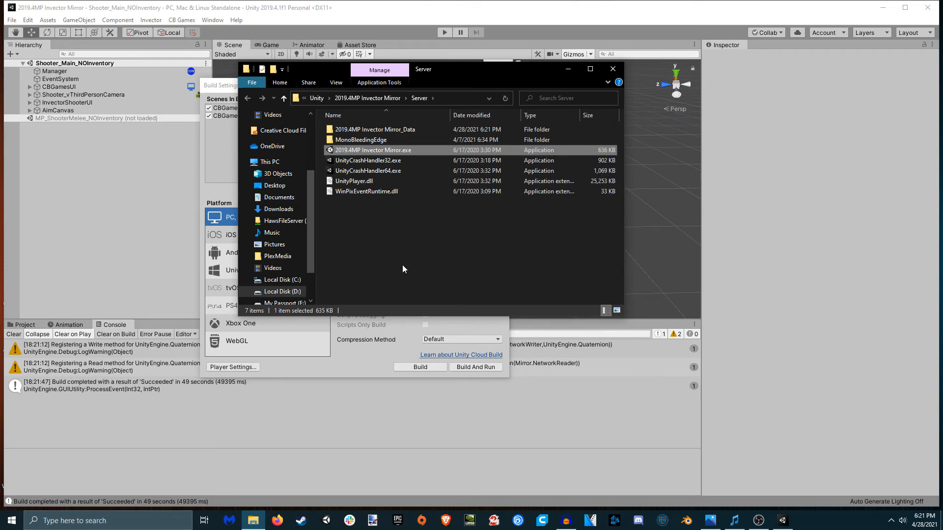
Step: Look over the build output in the project's Server folder and the target platform choices in the build settings
left_click(384, 98)
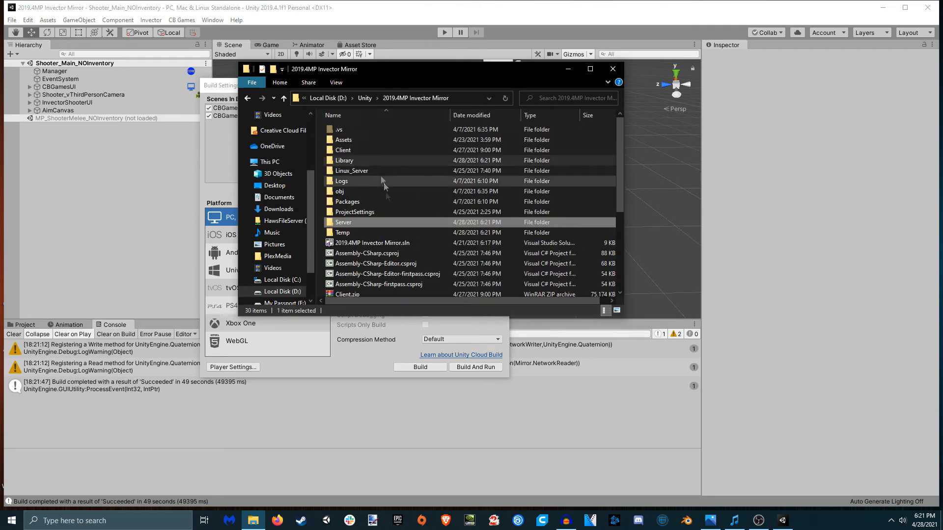
left_click(344, 222)
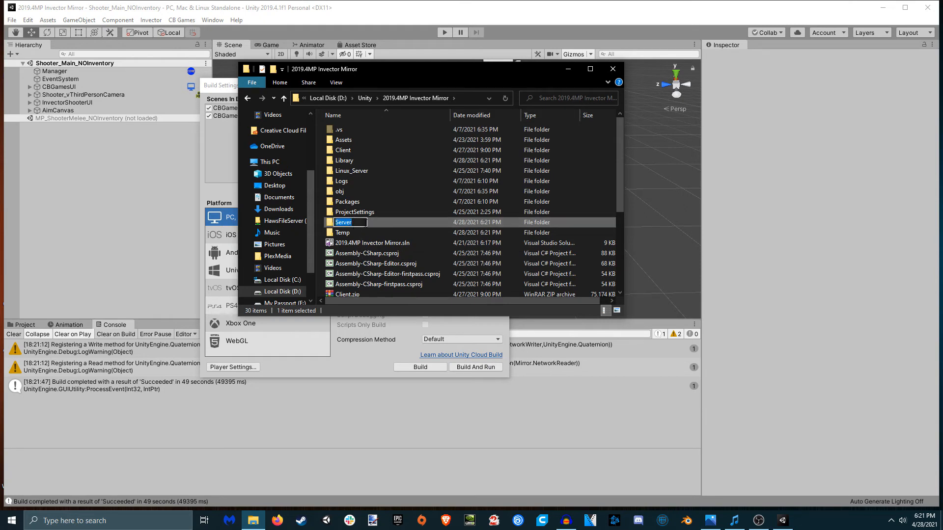
double_click(355, 222)
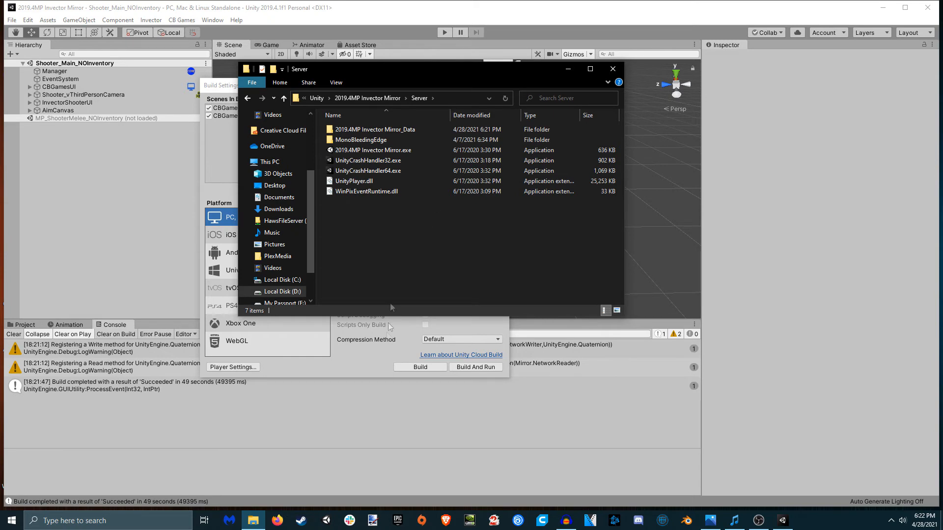
left_click_drag(456, 69, 710, 177)
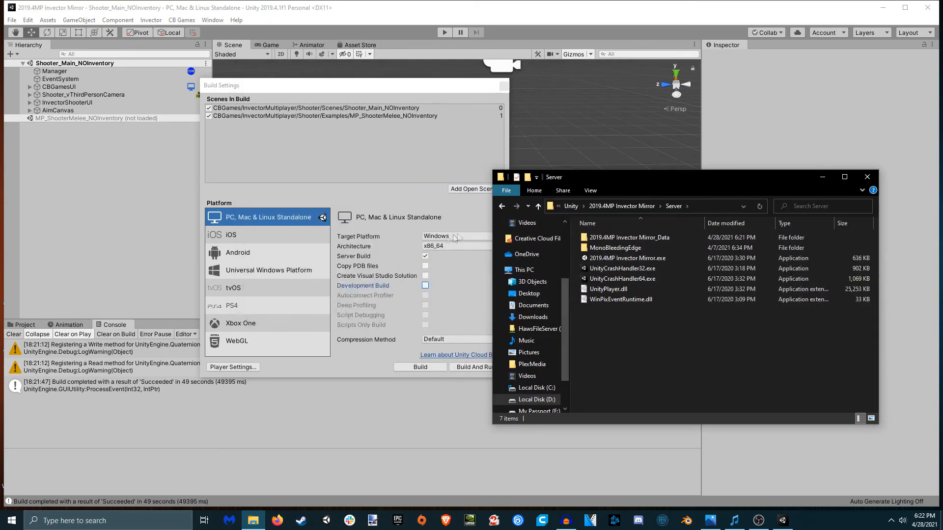
left_click(431, 89)
left_click(467, 235)
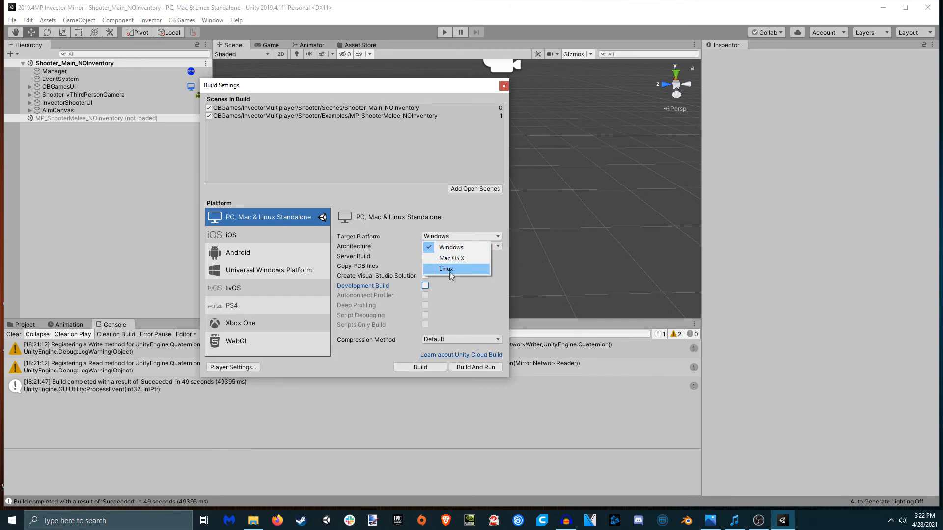
Step: Launch 2019.4MP Invector Mirror.exe from the Server folder and move its console window clear of the file window
left_click(253, 521)
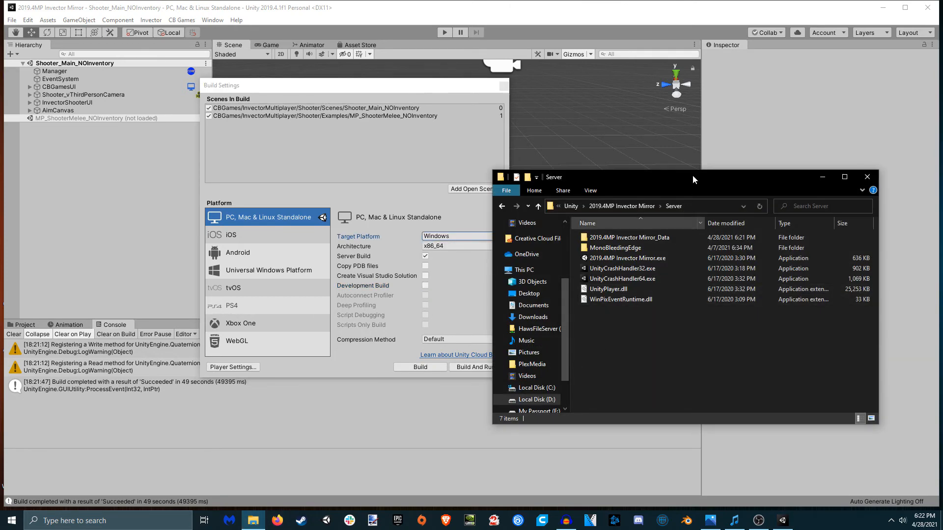
left_click_drag(692, 175, 434, 114)
double_click(363, 198)
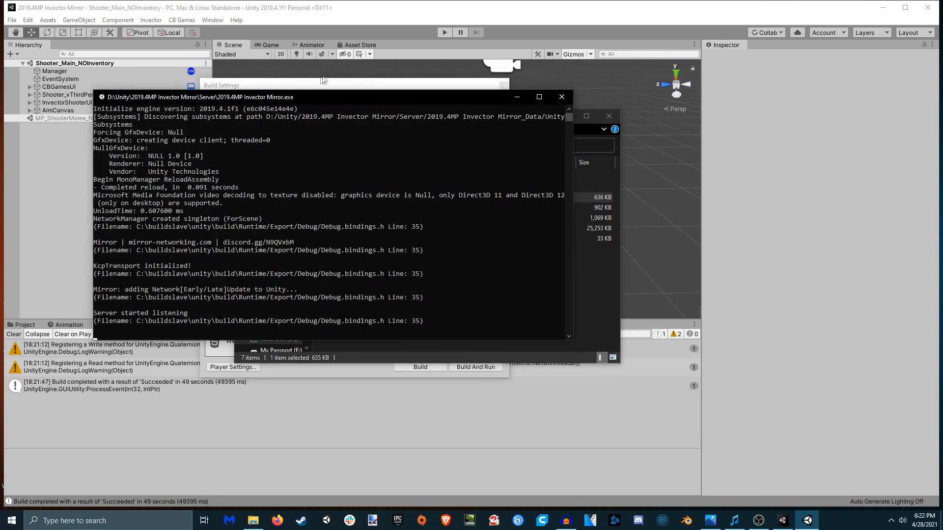
left_click_drag(300, 95, 618, 48)
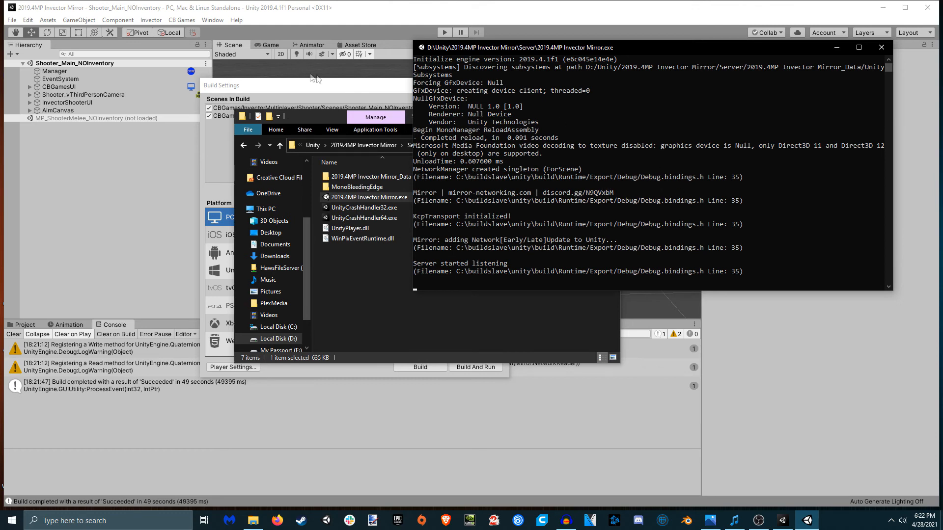
Step: Close the build settings, check the port in the Manager's Kcp Transport component, and bring the running server console back into view
left_click(300, 19)
left_click(502, 86)
left_click(54, 72)
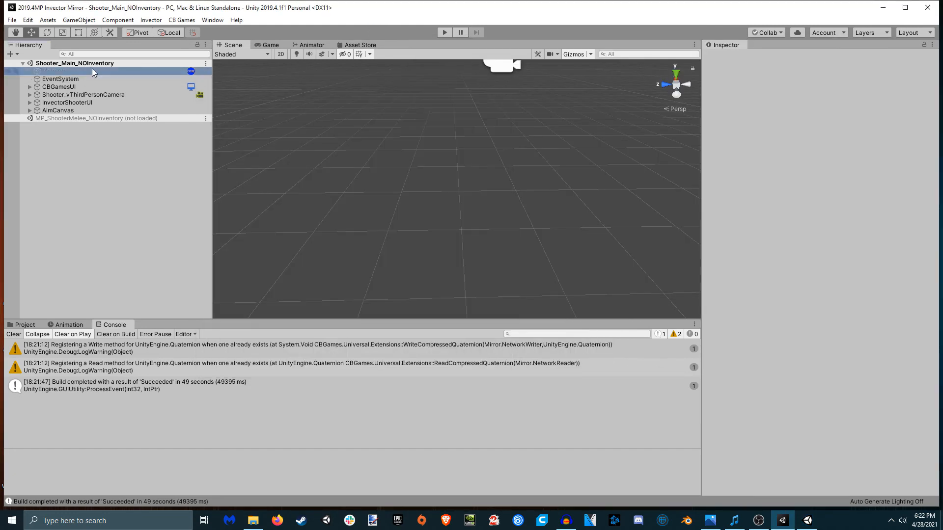
left_click(783, 371)
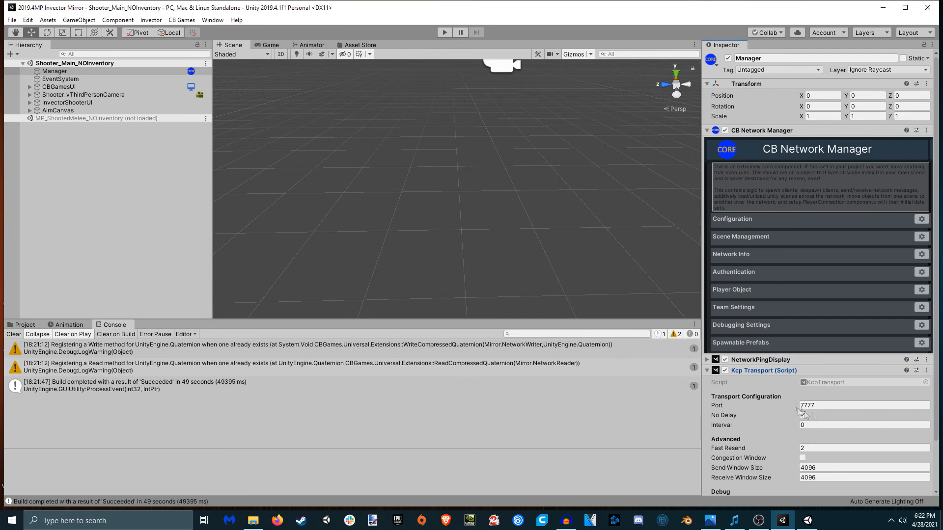
left_click(833, 406)
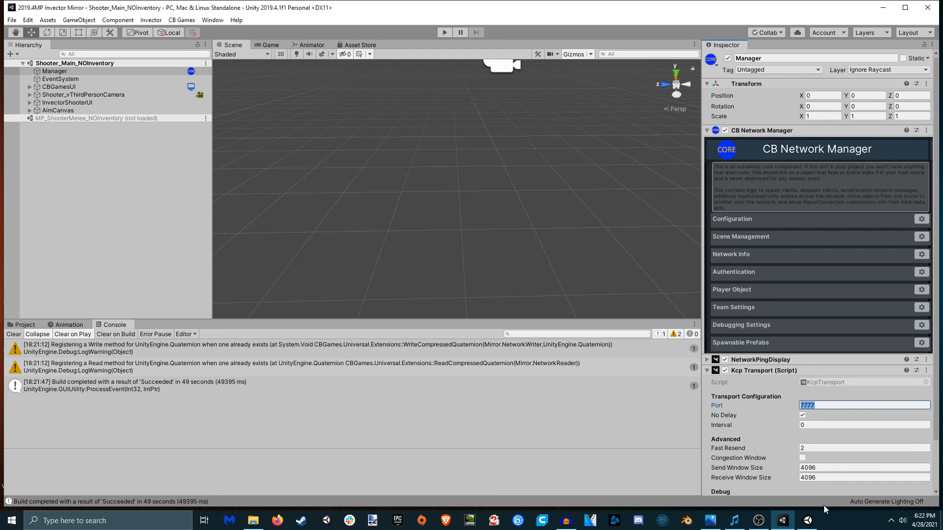
left_click(807, 521)
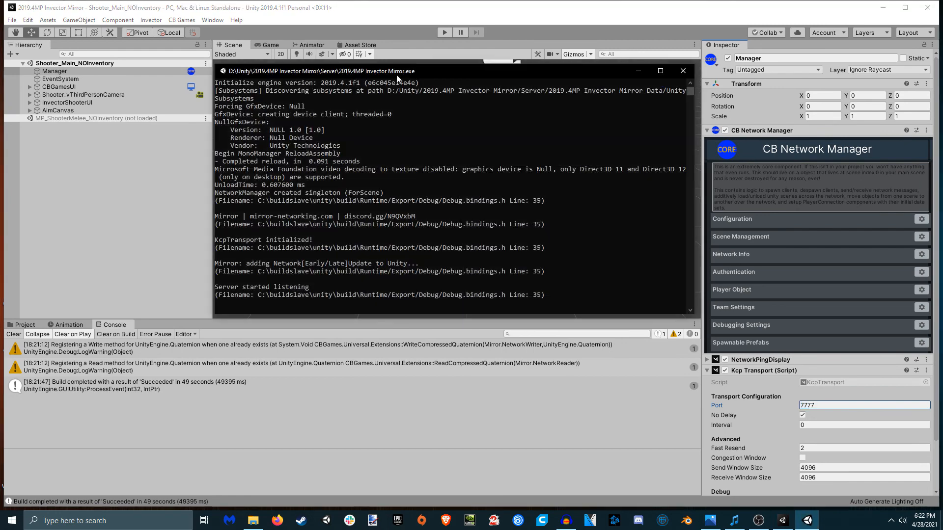